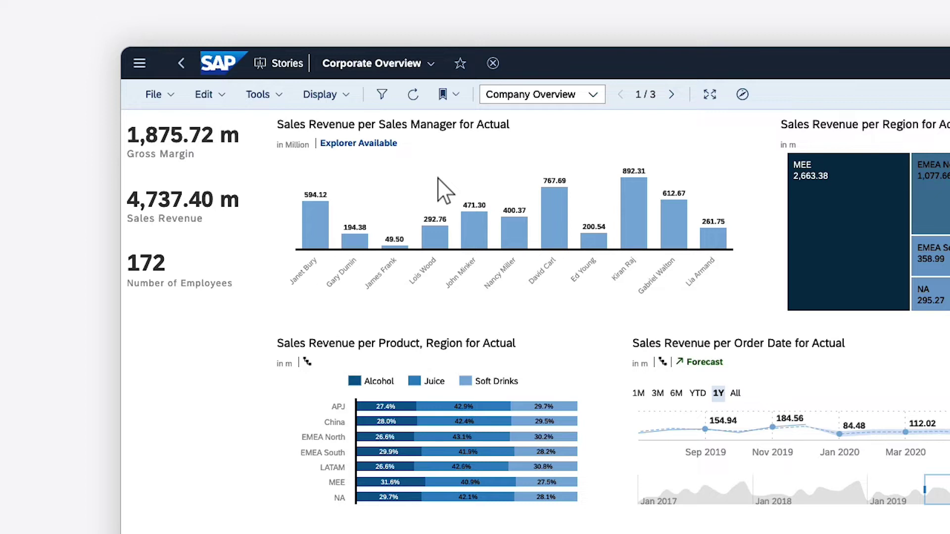
Step: Filter the story to Region NA
click(382, 94)
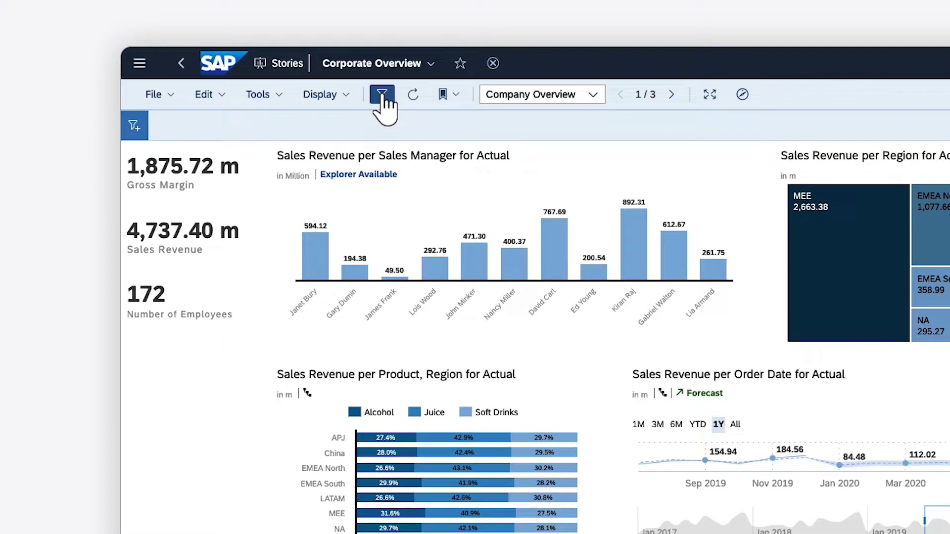
click(134, 126)
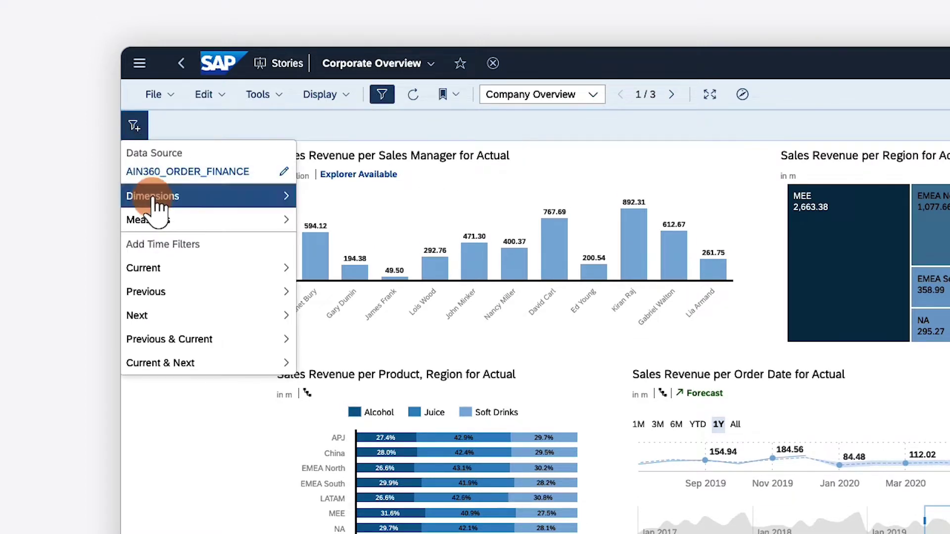
click(137, 194)
click(141, 342)
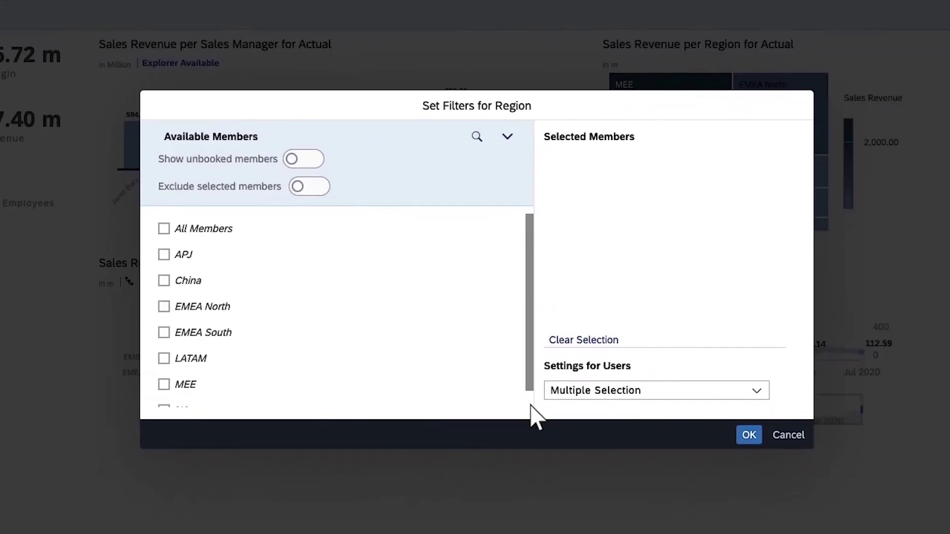
scroll(532, 413, down, 2)
click(165, 393)
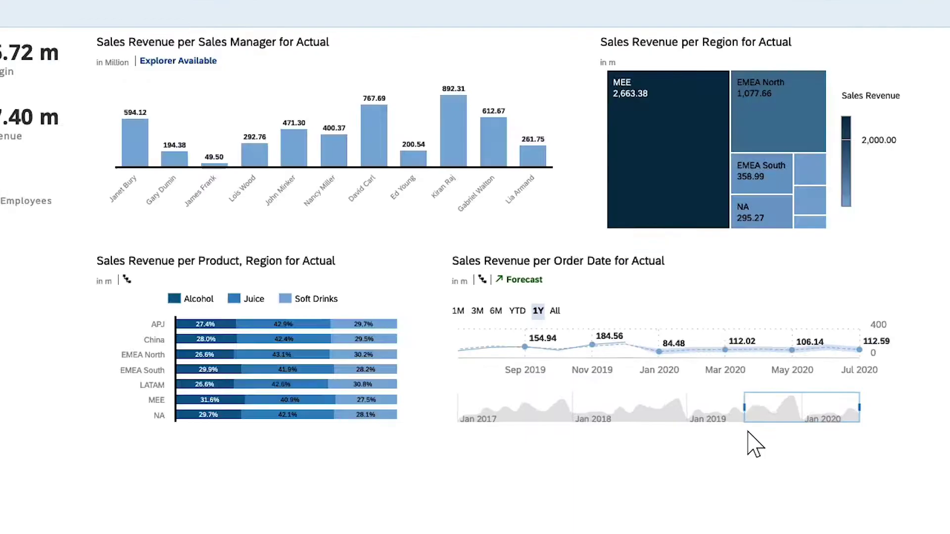
click(749, 435)
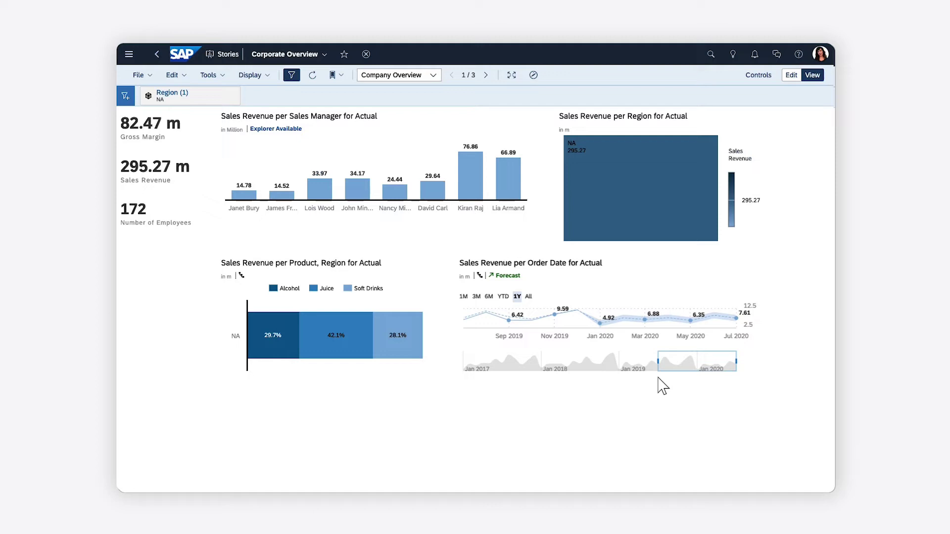
Step: Save the filtered state as a global bookmark named 'North America Only'
click(337, 77)
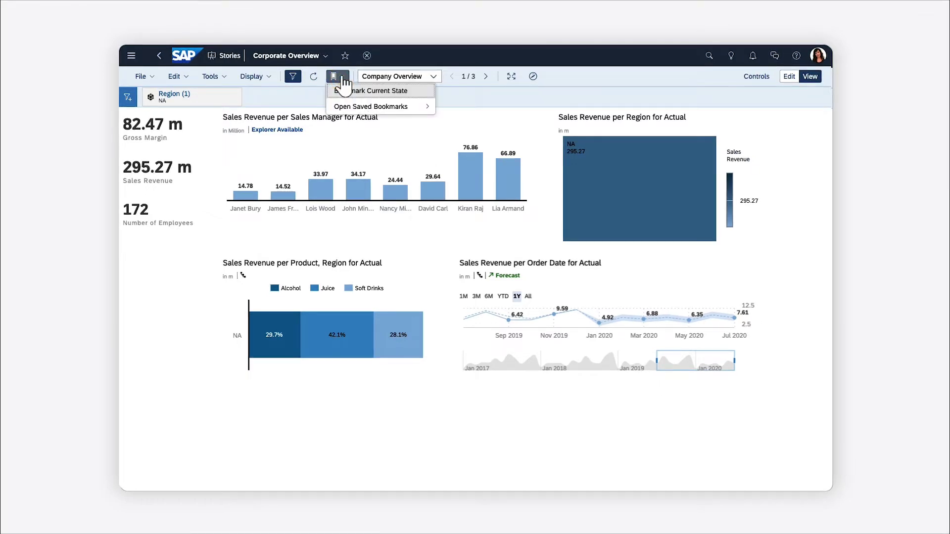
click(363, 91)
click(166, 346)
text(Nort)
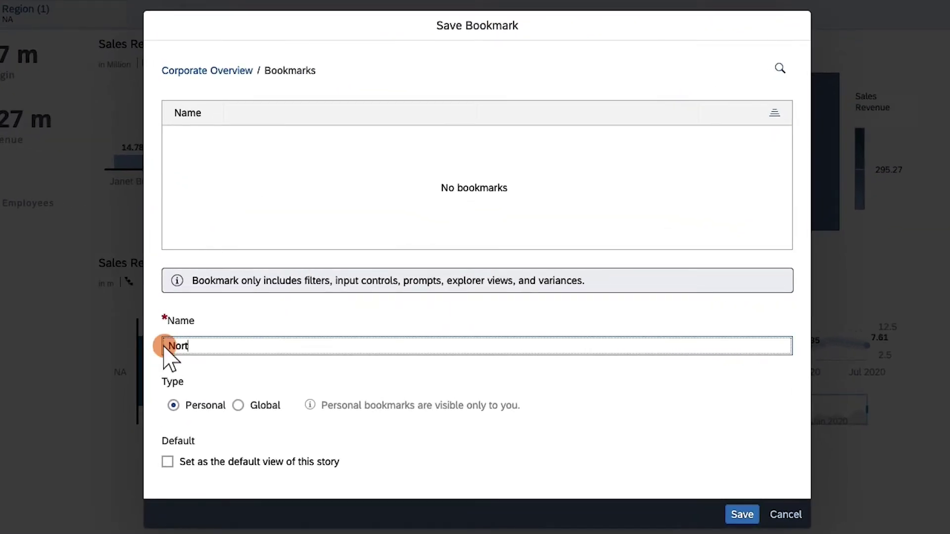
text(h America Only)
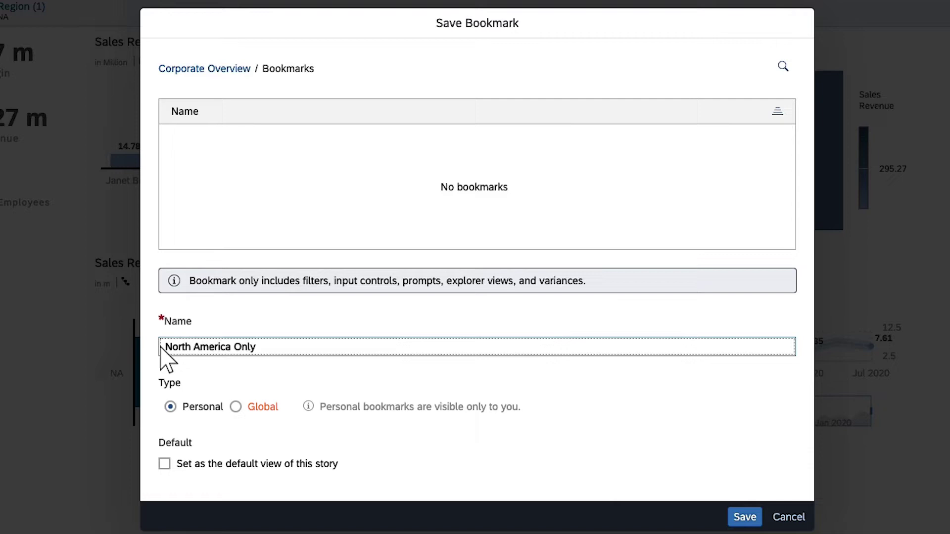
click(235, 407)
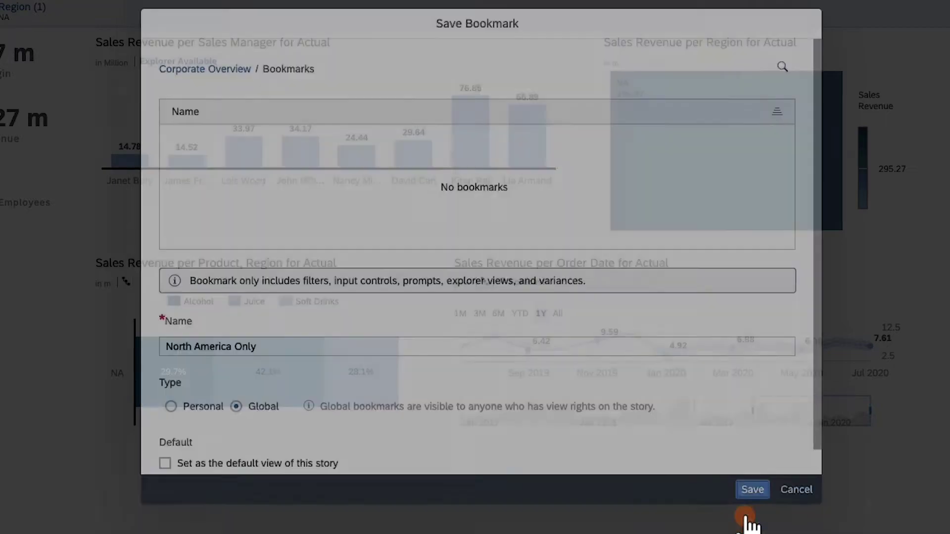
click(744, 517)
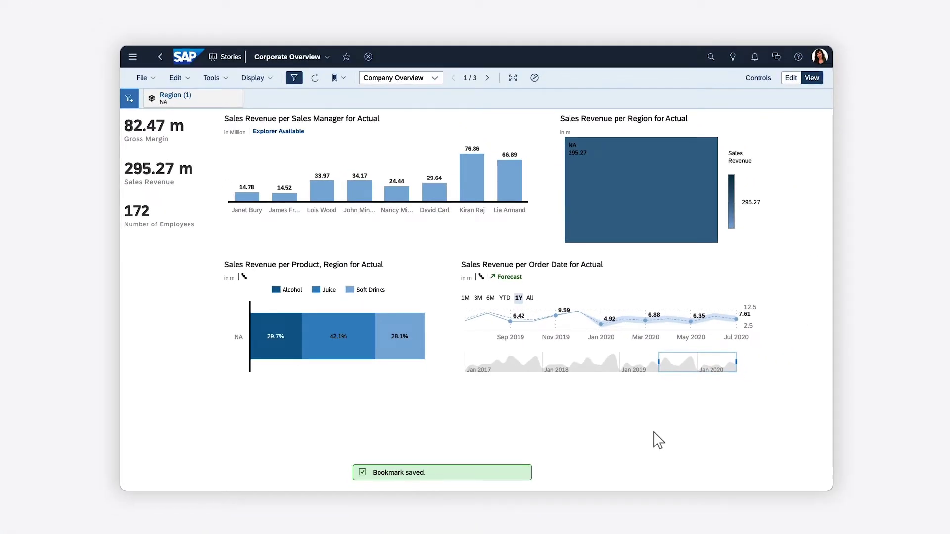
Step: Remove the NA filter and explore the sales-by-manager chart by Product, filtered to Cola
click(235, 97)
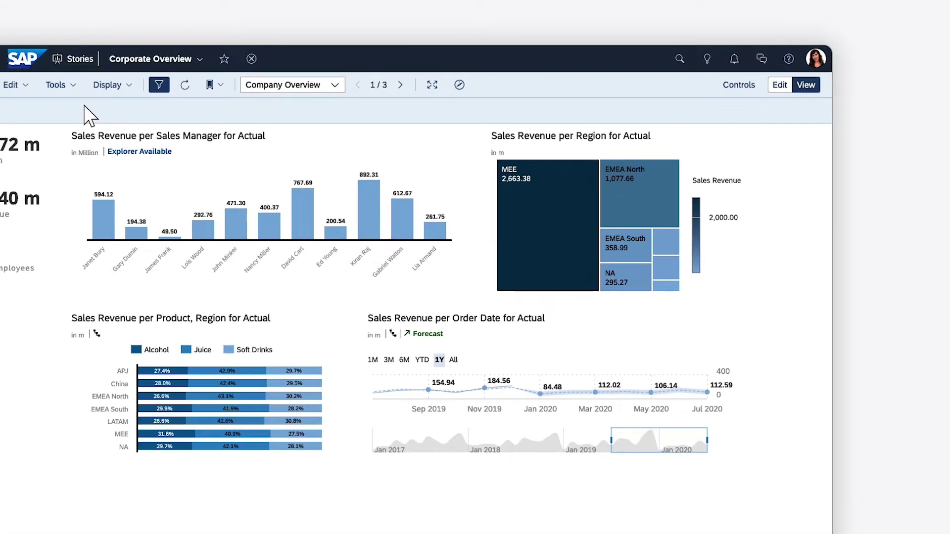
click(460, 87)
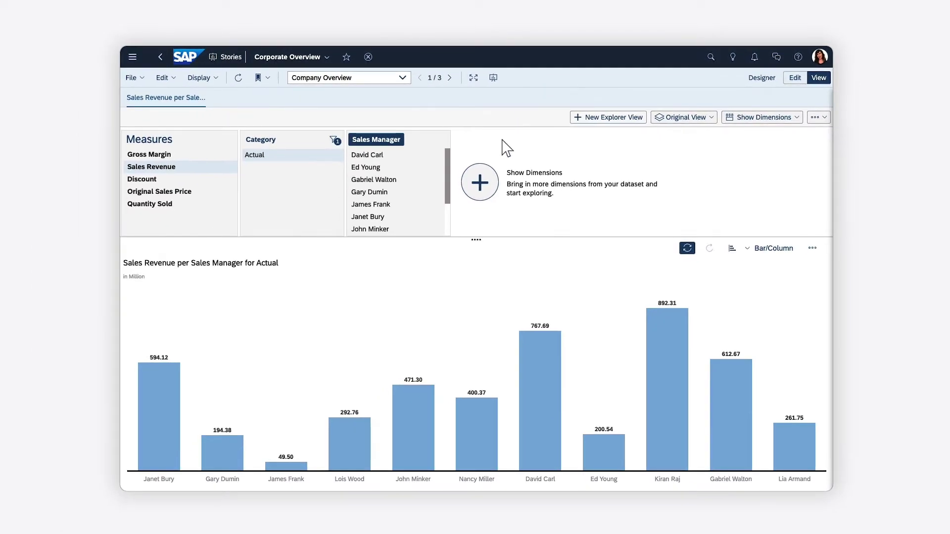
click(480, 184)
click(471, 305)
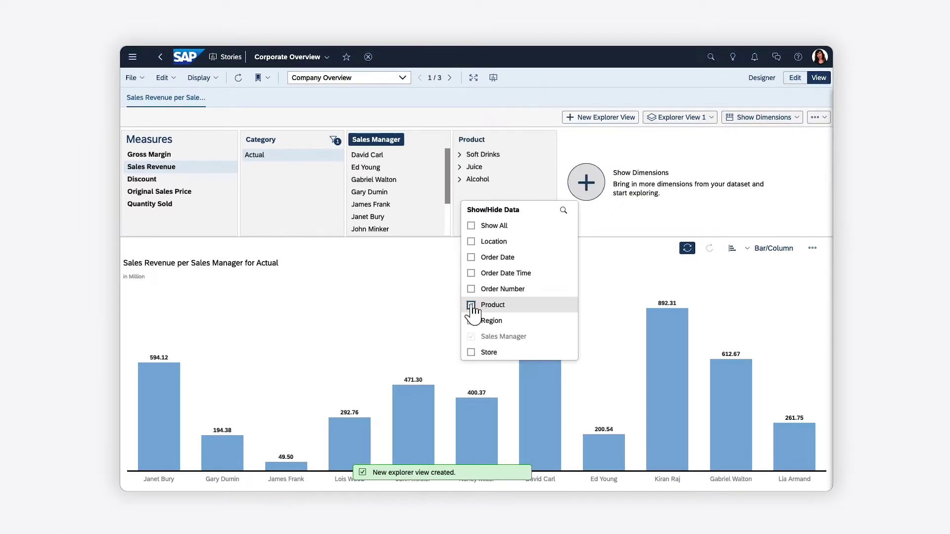
click(479, 154)
click(556, 229)
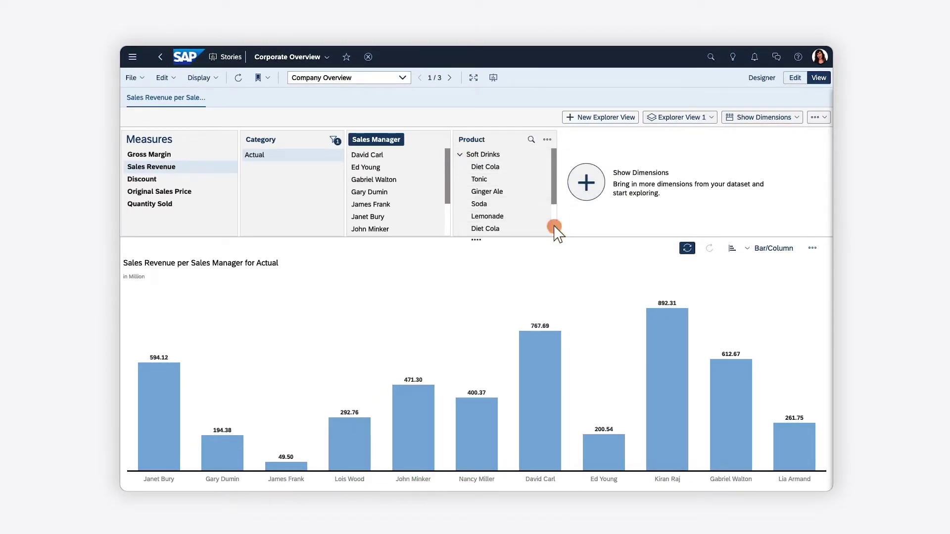
click(482, 208)
click(711, 117)
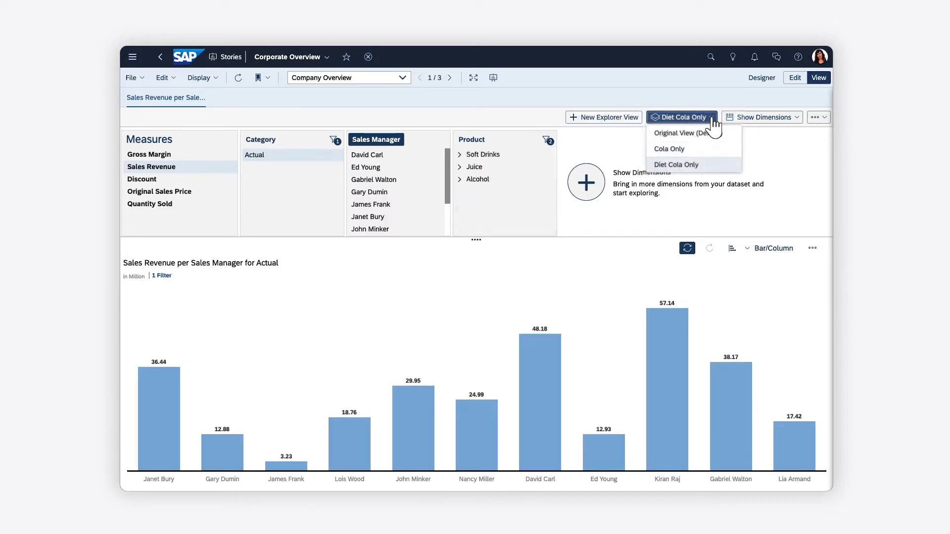
Step: Save the story state as a personal bookmark named 'Explorer Views'
click(493, 77)
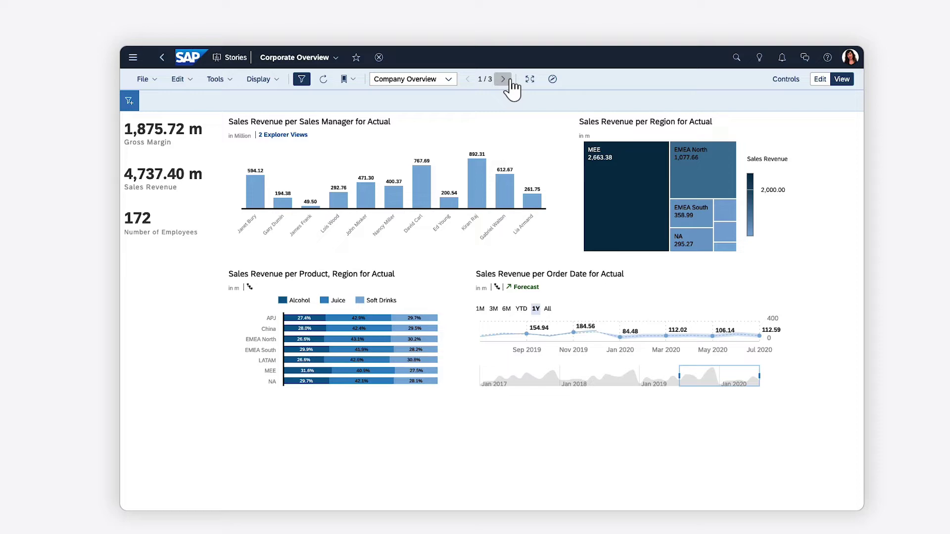
click(398, 85)
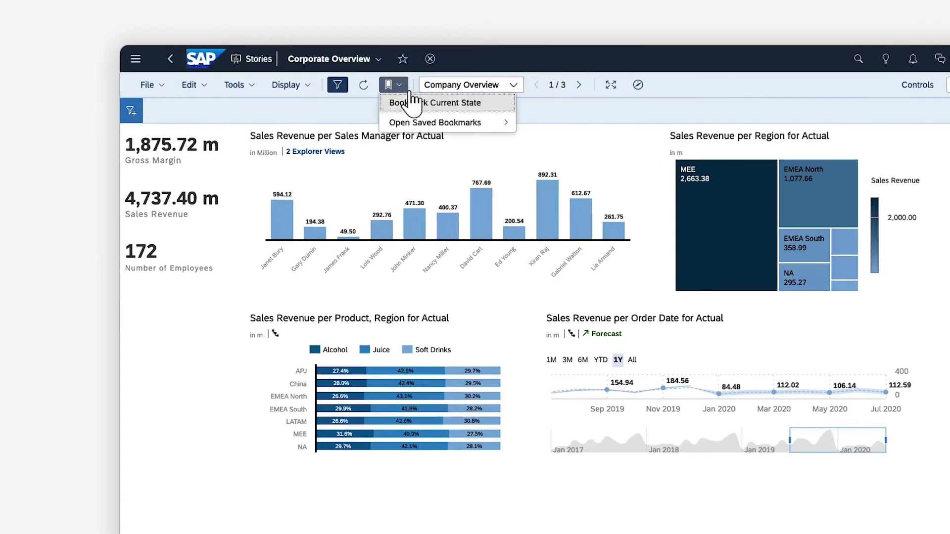
click(410, 101)
text(E)
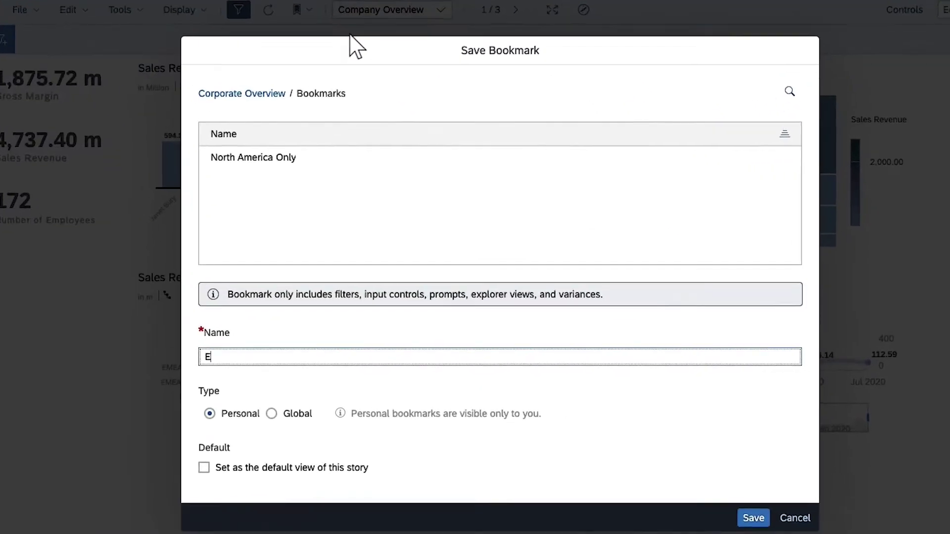
text(xplorer Views)
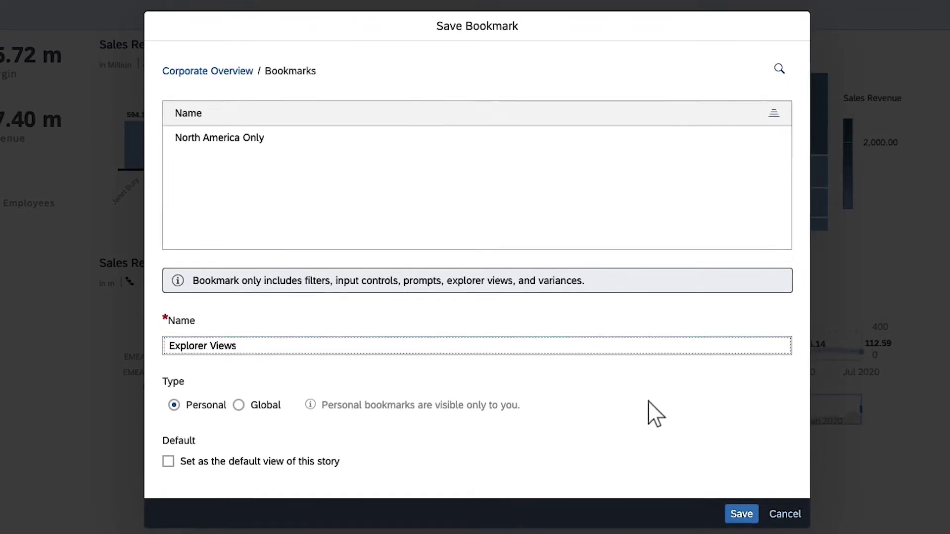
click(741, 514)
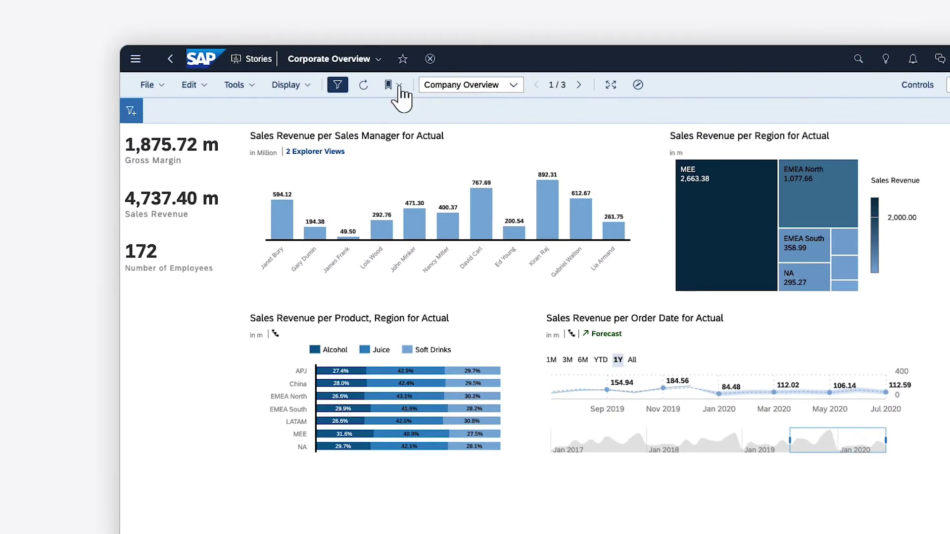
Step: Generate a share link for the Explorer Views bookmark, then close the share dialog
click(398, 85)
mouse_move(435, 123)
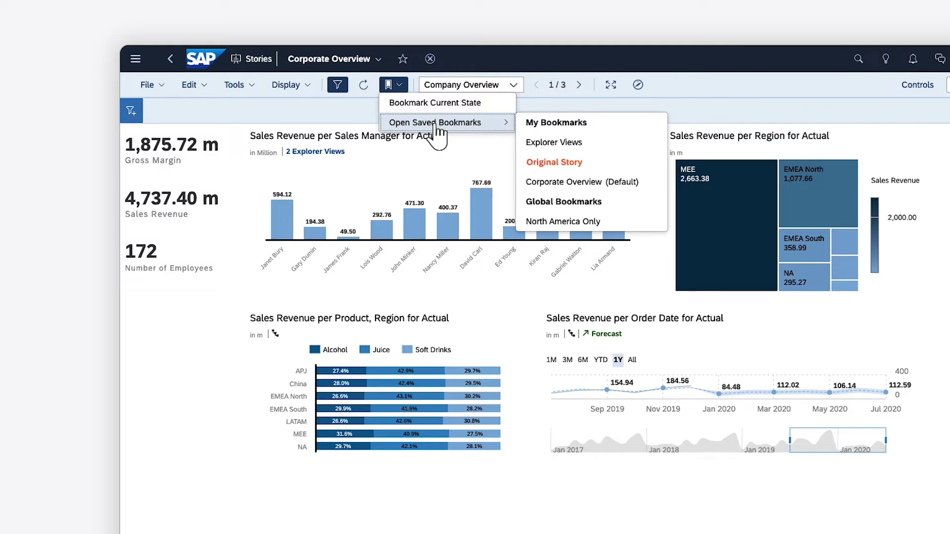
mouse_move(554, 142)
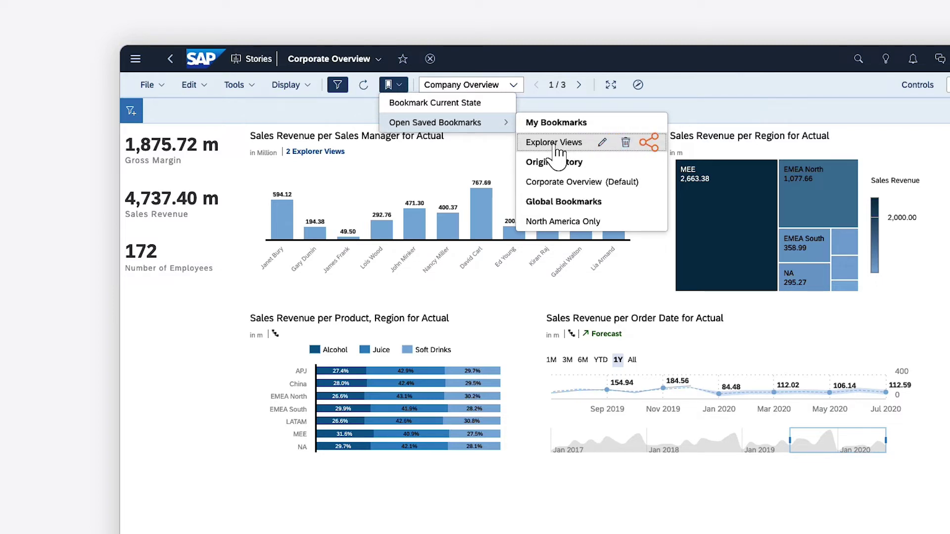
click(649, 143)
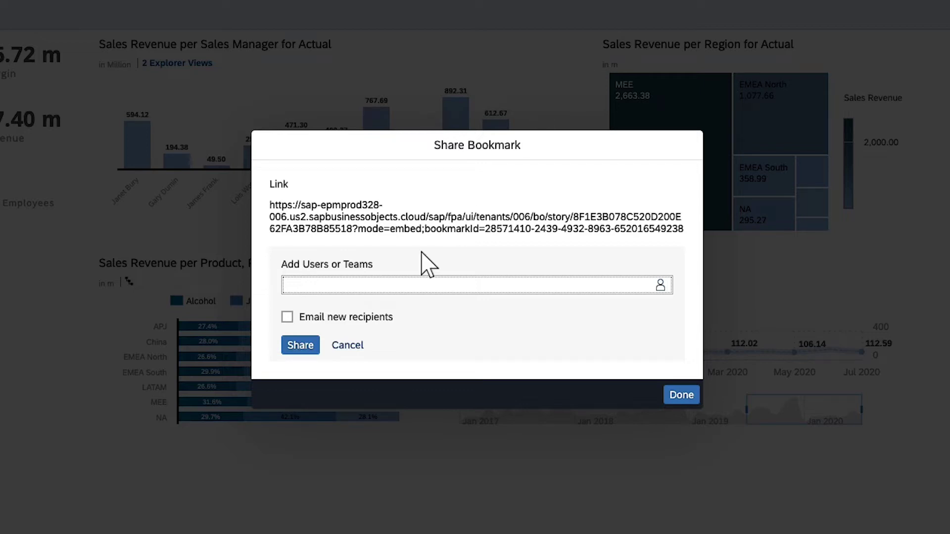
click(347, 346)
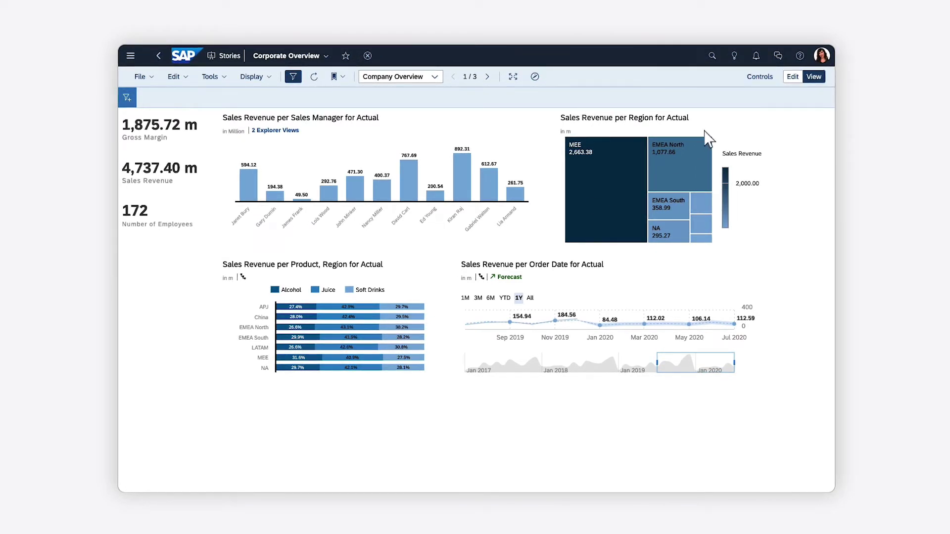
Step: Share the Corporate Overview story with 'North America Only' as the global default bookmark
click(793, 78)
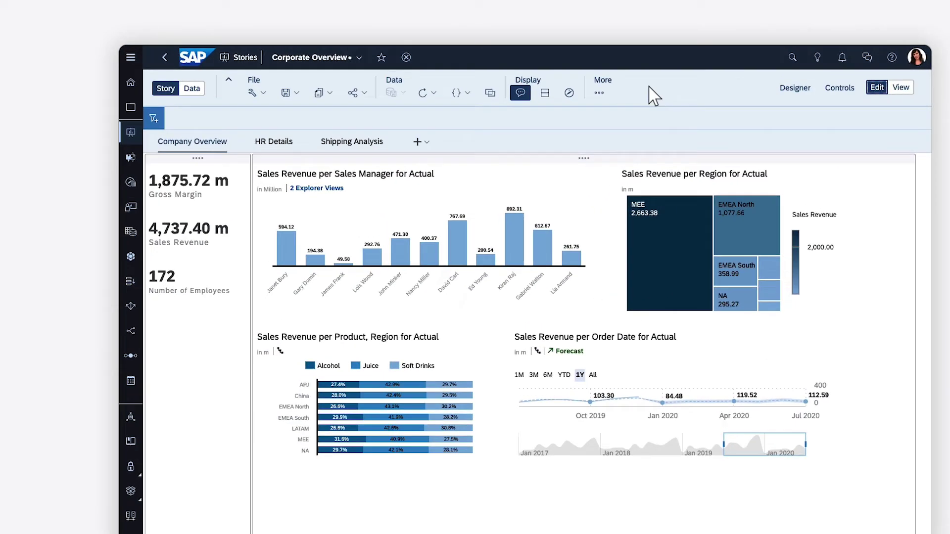
click(391, 99)
click(385, 118)
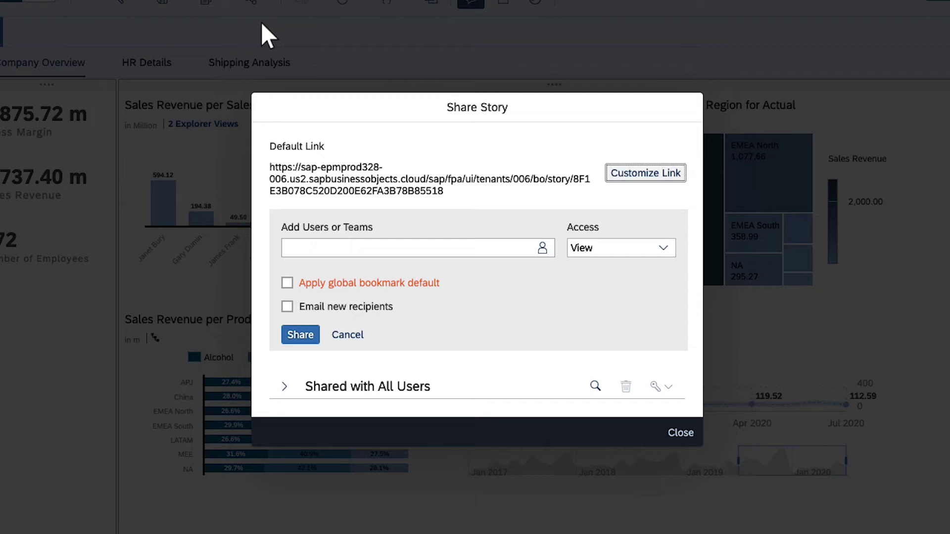
click(287, 282)
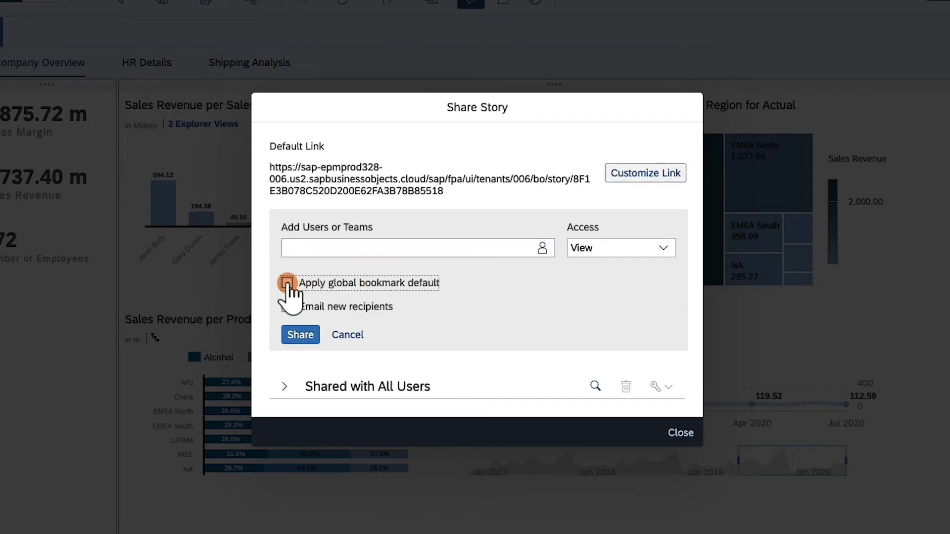
click(544, 291)
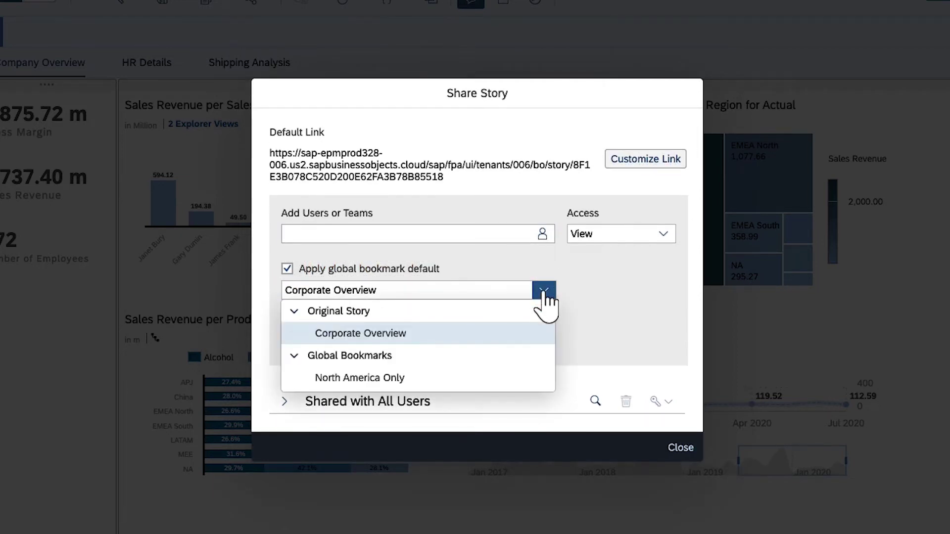
click(357, 379)
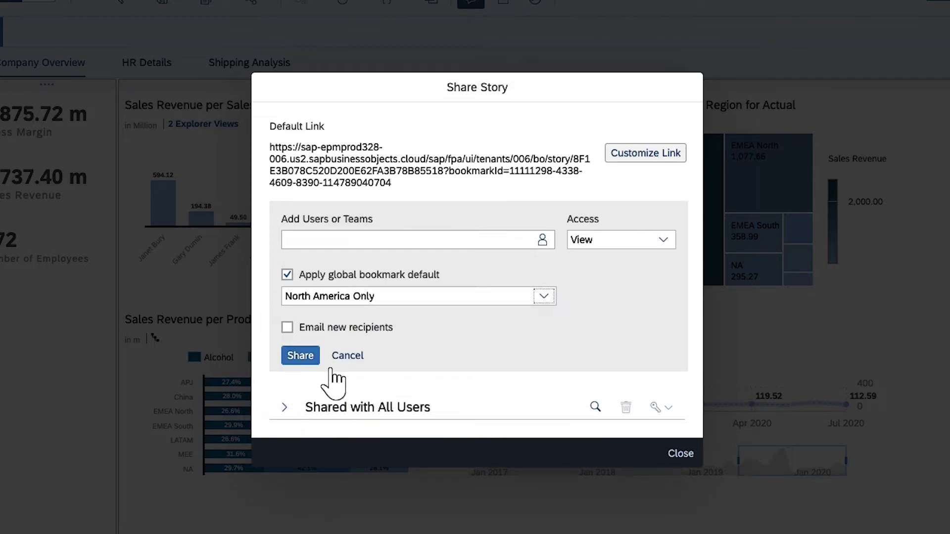
click(300, 356)
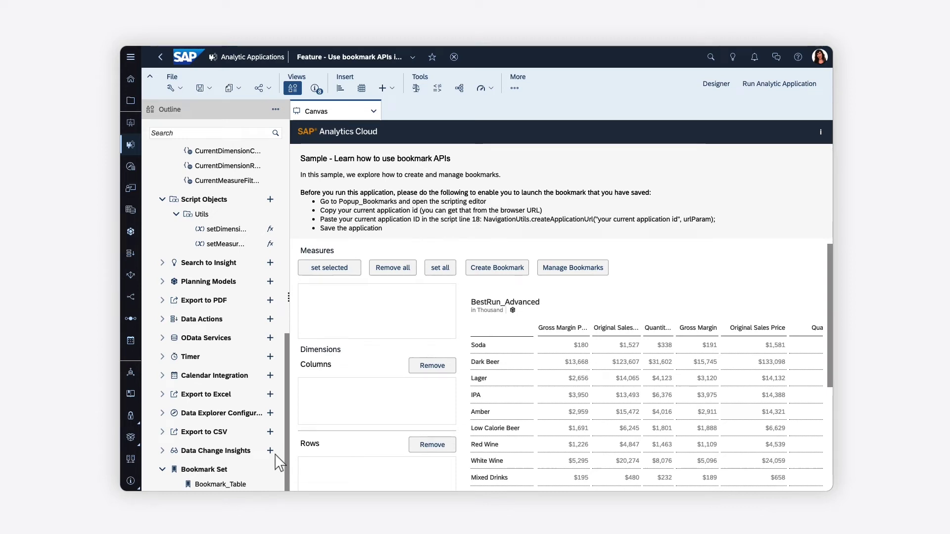
Step: Inspect the Bookmark_Table bookmark set, then view the Create-bookmark popup's save script
click(262, 484)
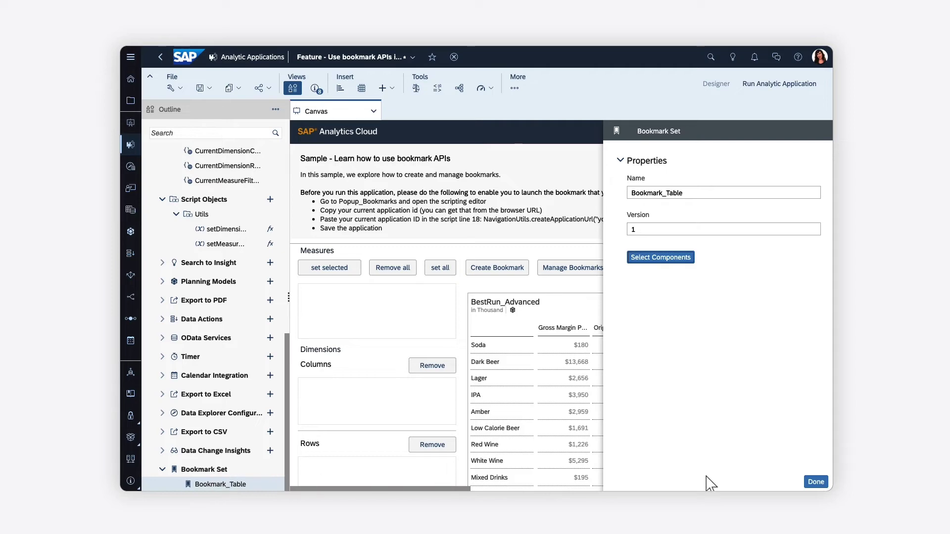
click(816, 481)
scroll(287, 219, up, 5)
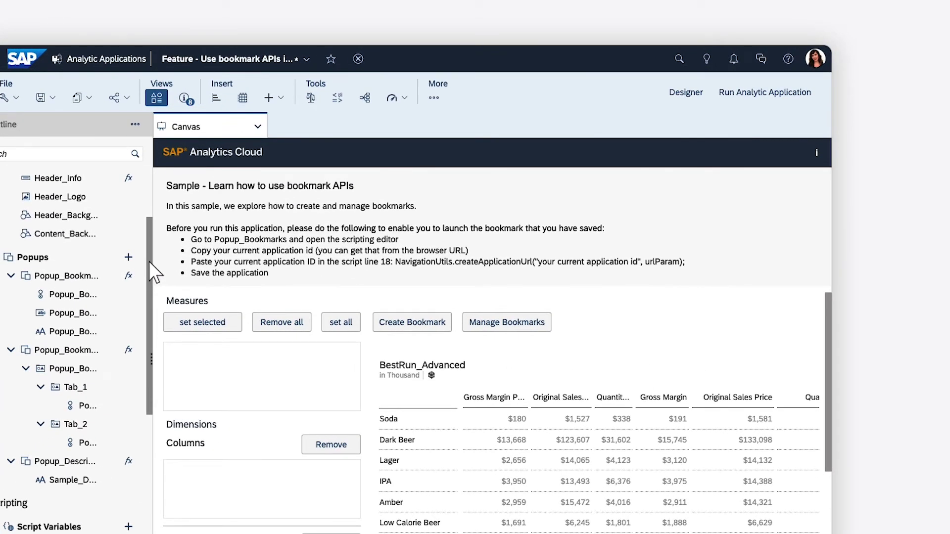
click(128, 275)
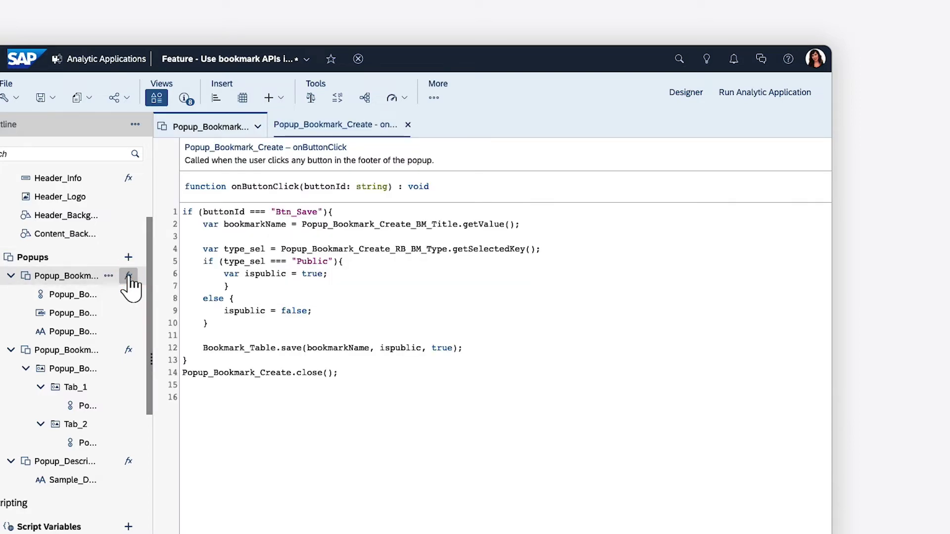
Step: Run the app, add Time to the table columns, and save public bookmark 'With Time'
click(765, 92)
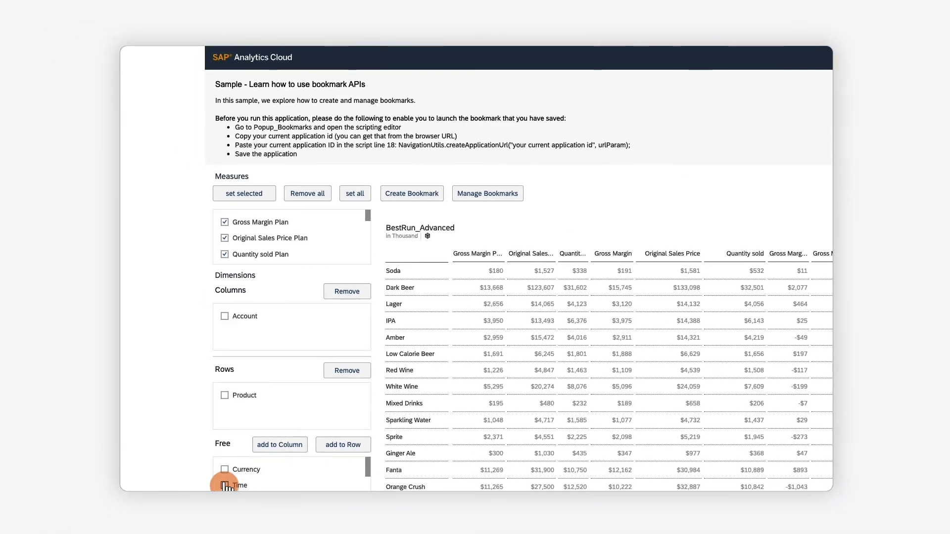
click(224, 486)
click(281, 445)
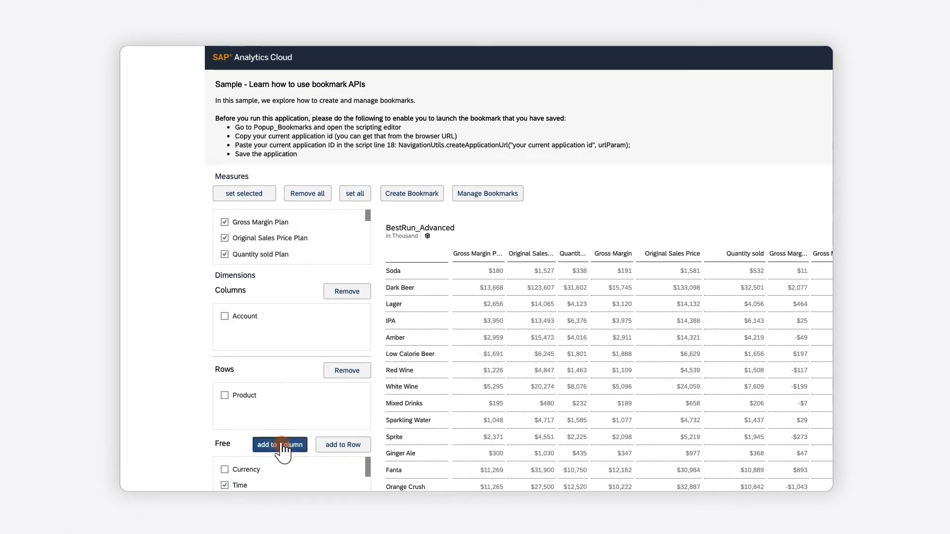
click(411, 194)
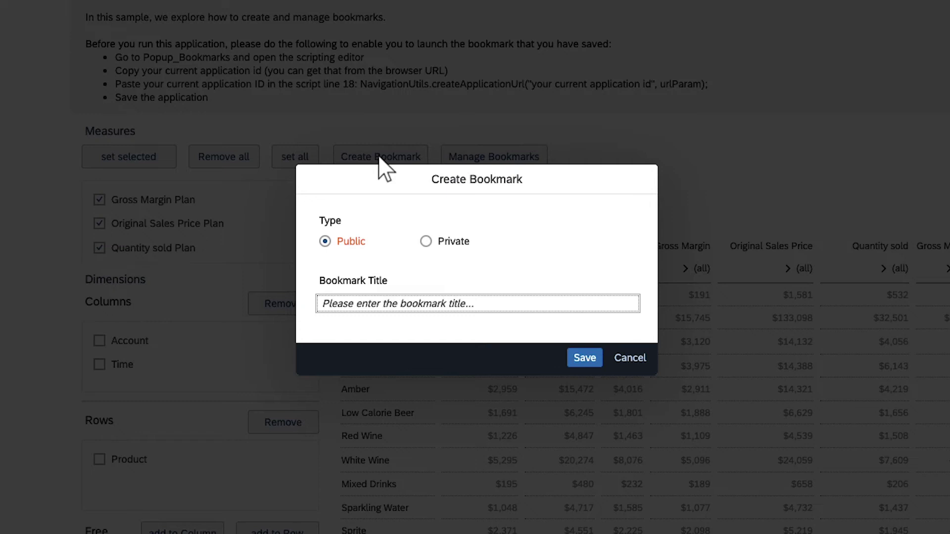
click(327, 304)
text(With Time)
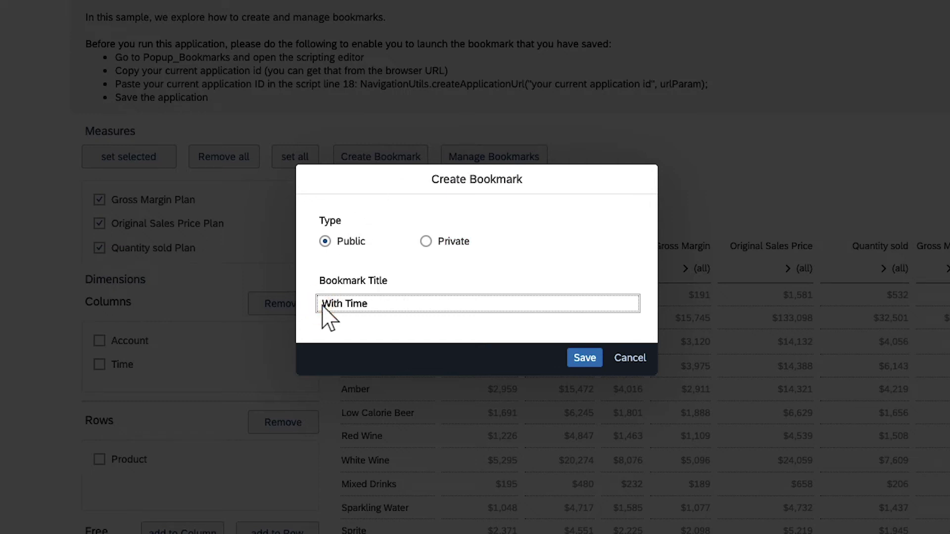
click(587, 359)
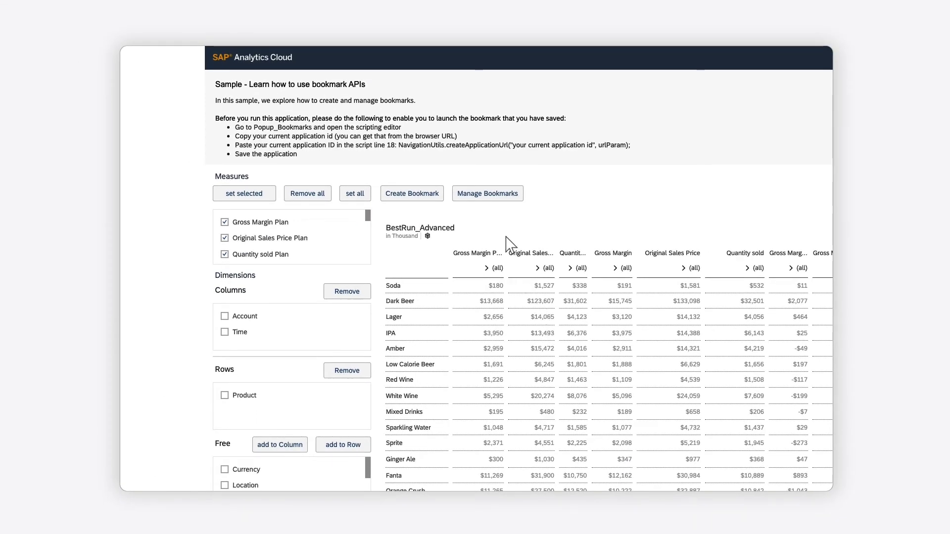
Step: Reopen the With Time bookmark from the saved bookmarks list and exit full screen
click(490, 195)
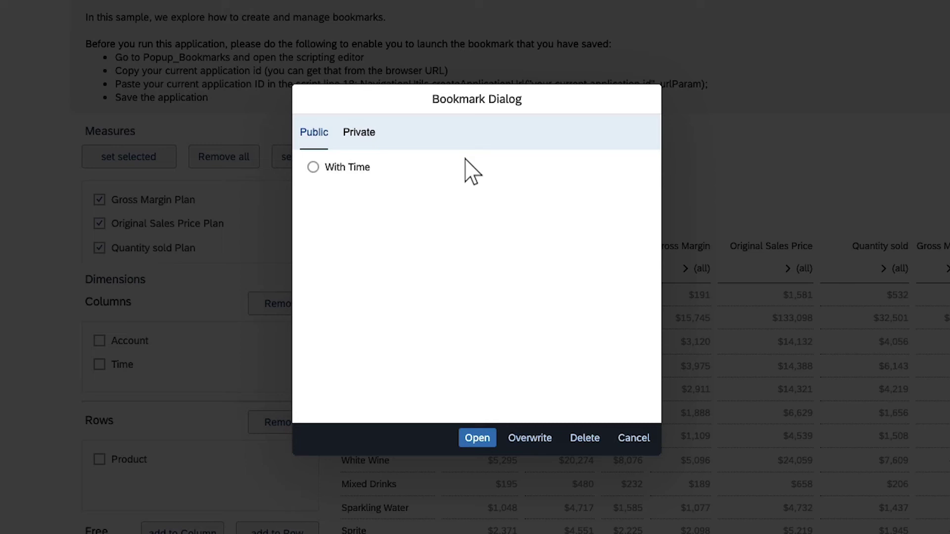
click(313, 167)
click(478, 438)
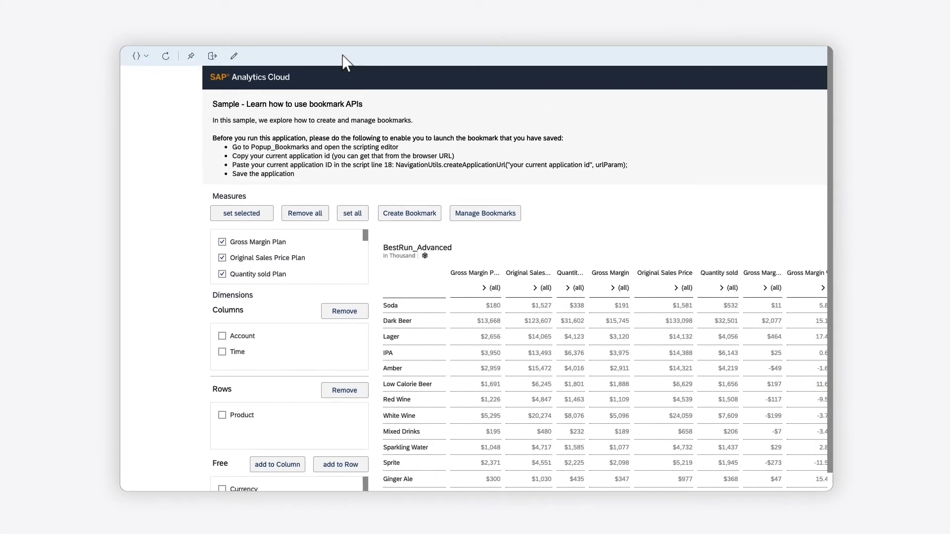
click(213, 56)
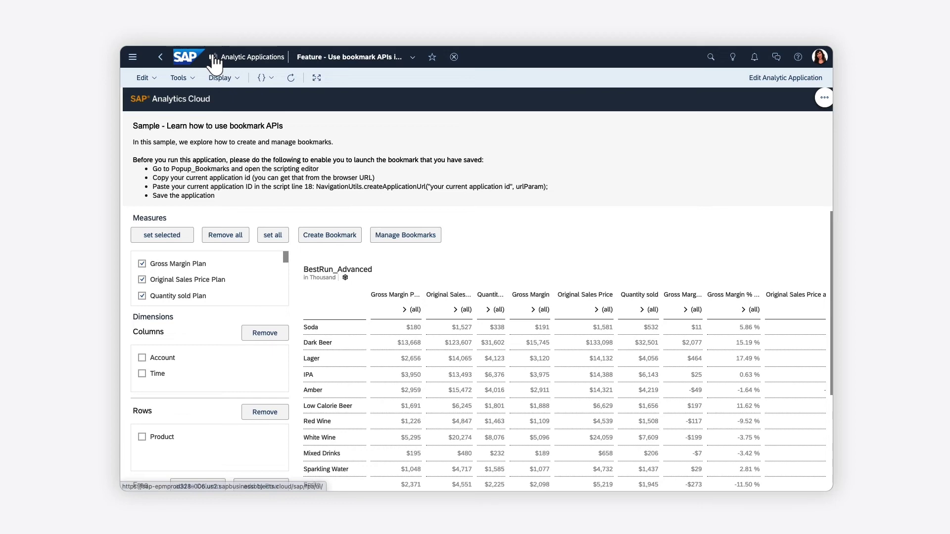
Step: Find 'With Time' on the Analytic Applications Bookmarks tab and launch the app from it
click(252, 58)
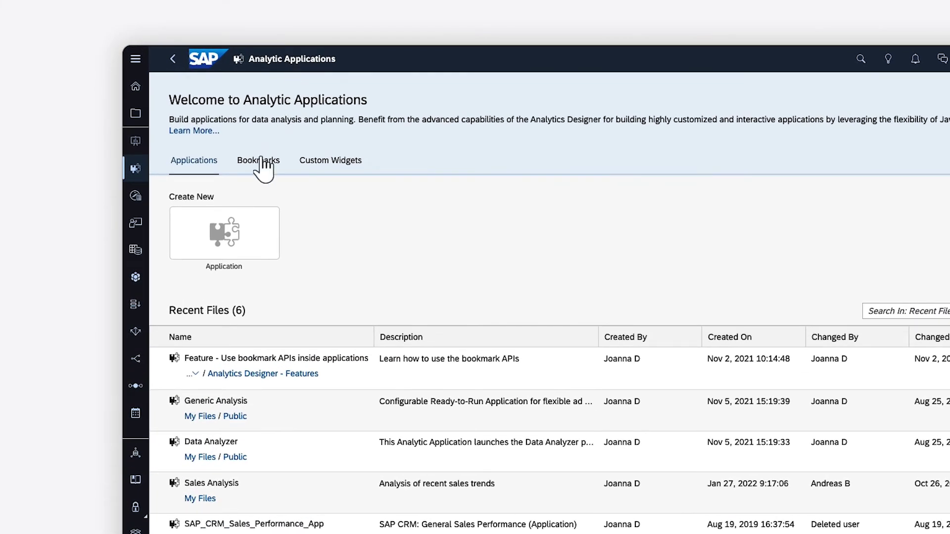
click(253, 155)
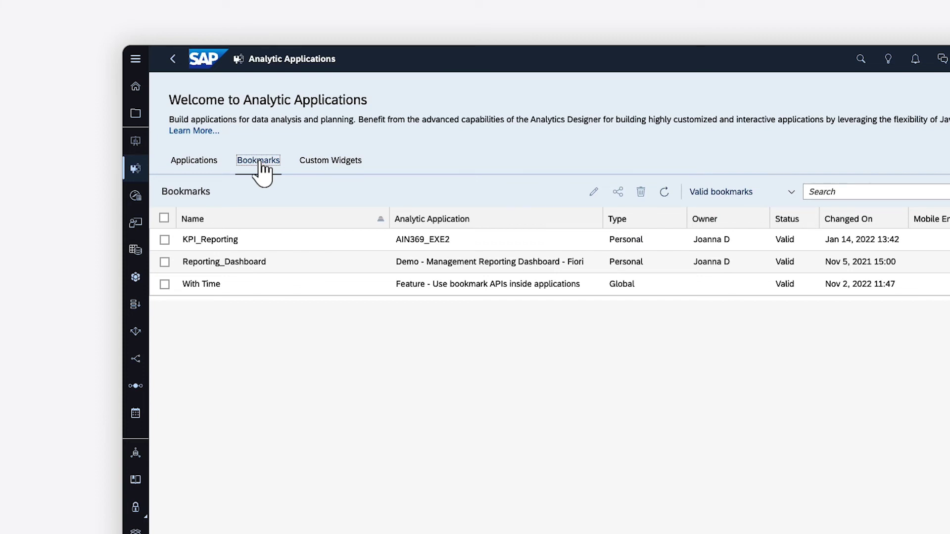
click(164, 284)
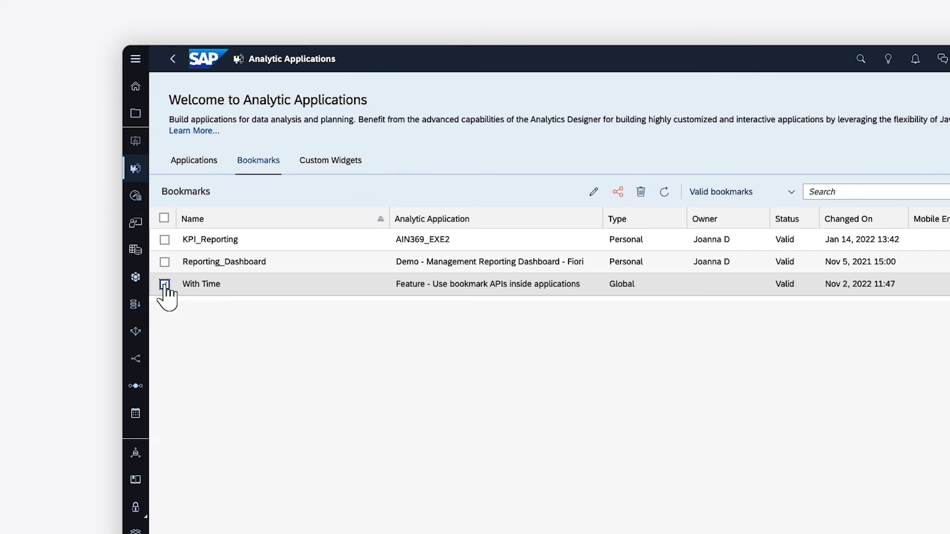
click(479, 285)
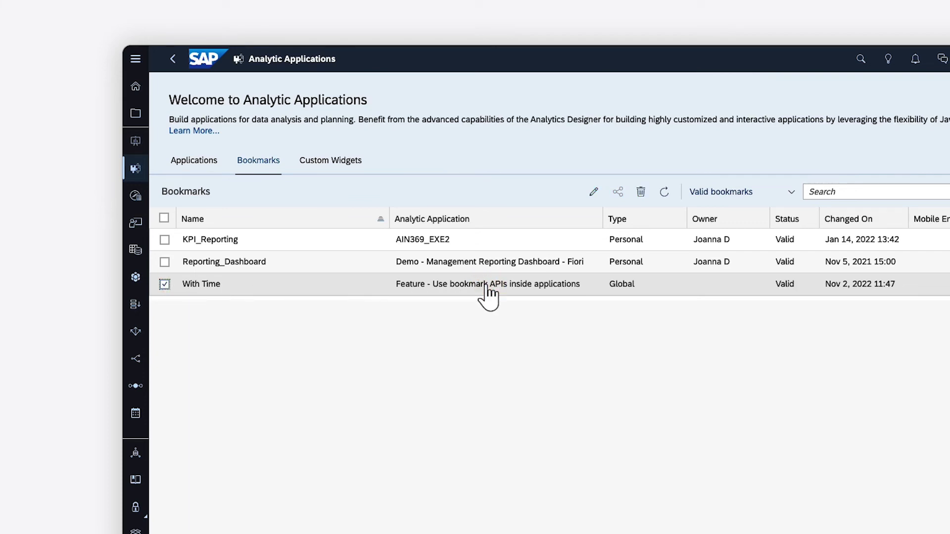